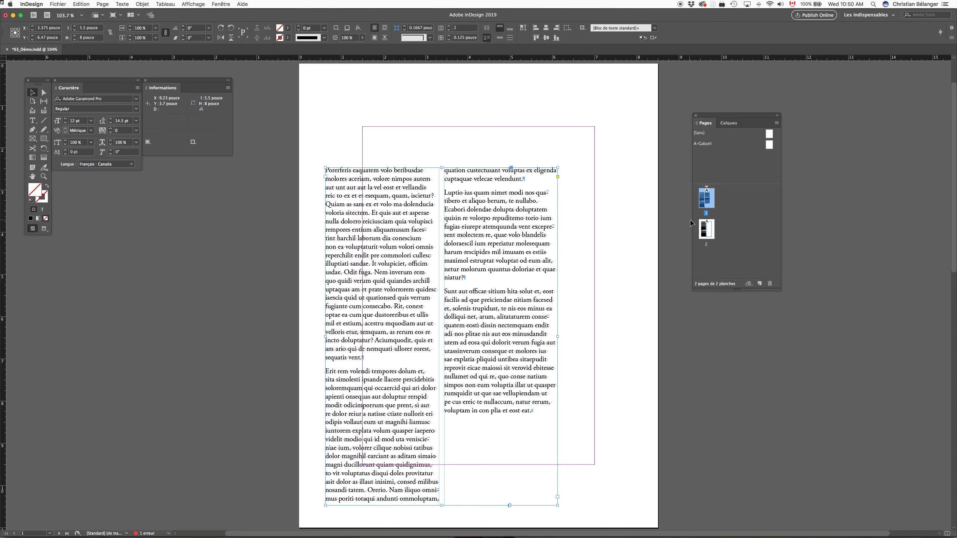
# On page 2, move the two single-column text frames outward and down, away from the column guides.
pyautogui.doubleClick(703, 227)
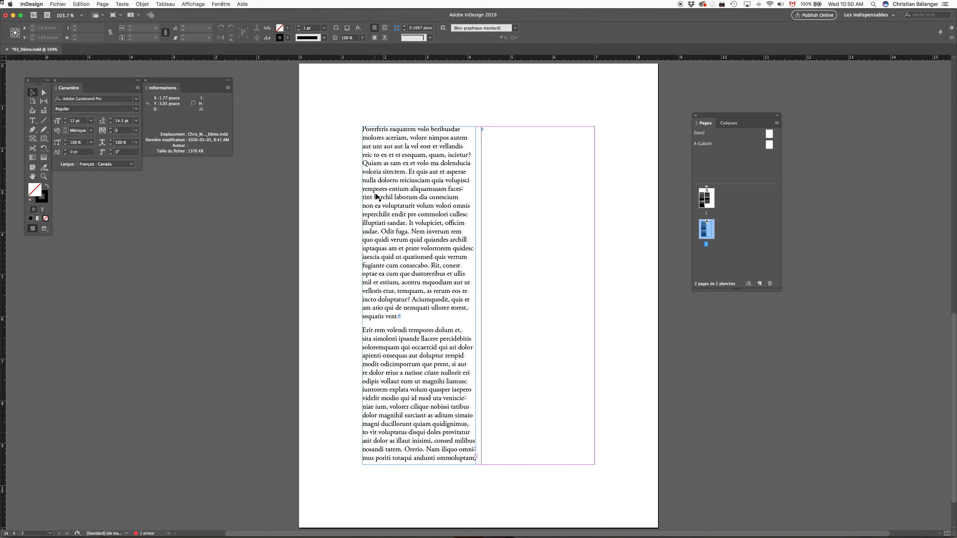
pyautogui.moveTo(430, 151); pyautogui.dragTo(398, 184)
pyautogui.moveTo(528, 177); pyautogui.dragTo(565, 213)
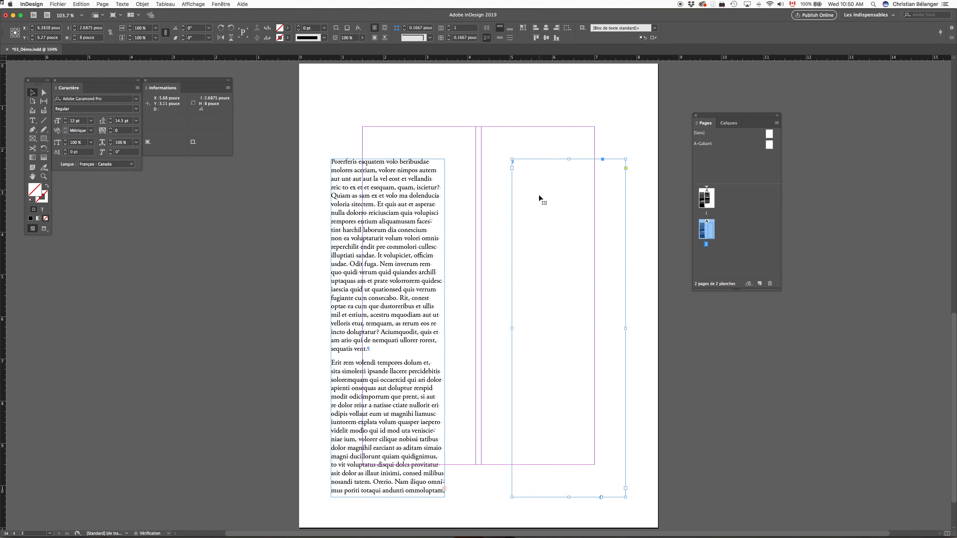
pyautogui.click(464, 138)
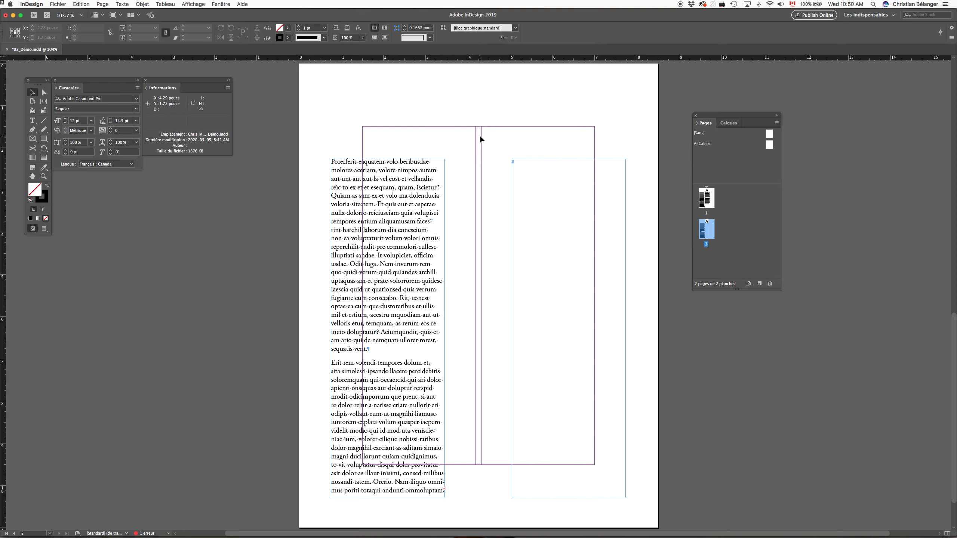
# Undo the moves of both page 2 text frames and of the two-column text frame on page 1.
pyautogui.press('super+z')
pyautogui.press('super+z')
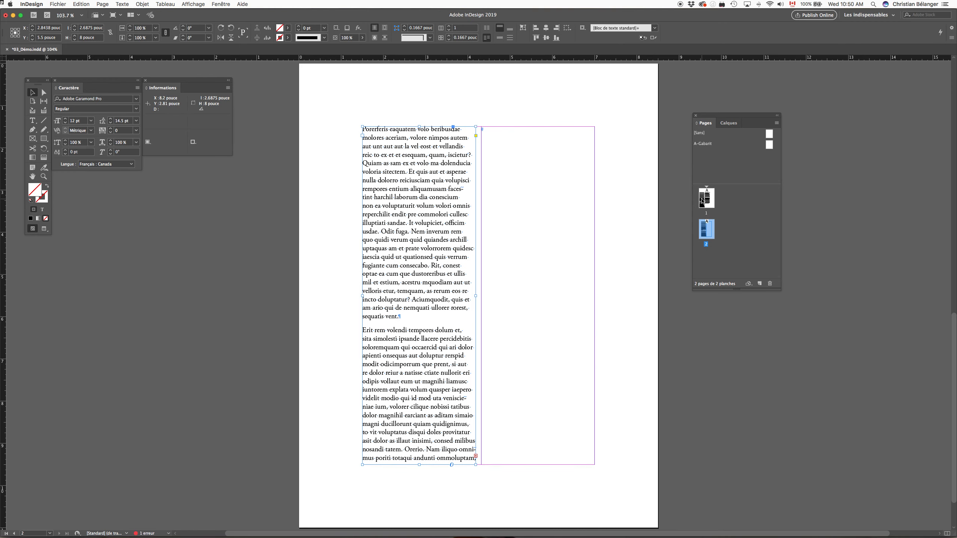
pyautogui.press('super+z')
pyautogui.press('super+z')
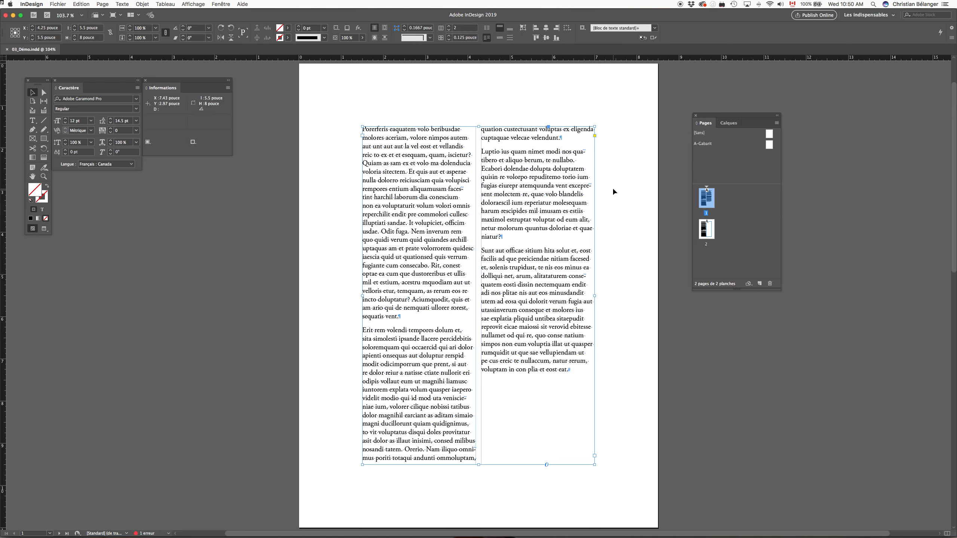
pyautogui.click(612, 187)
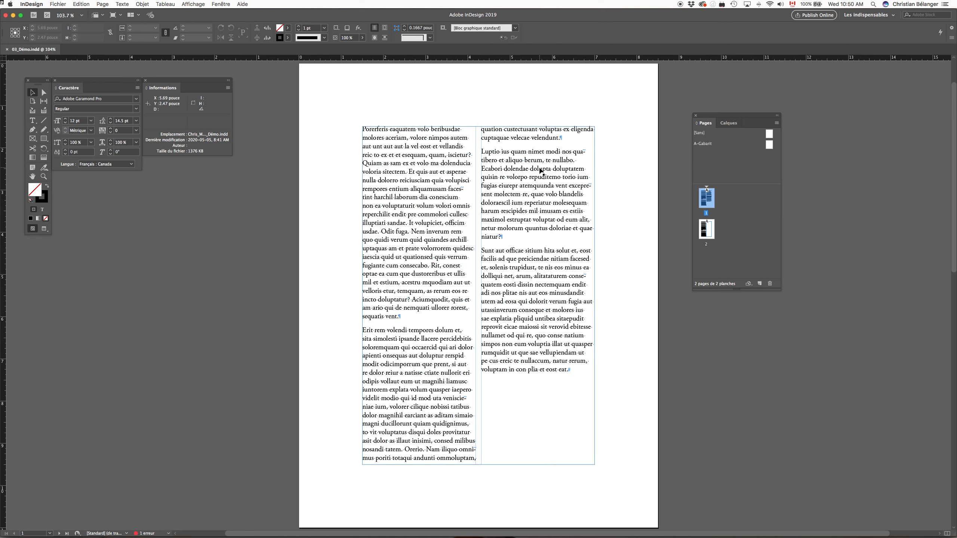
# Examine the column settings in the text frame options of the two-column frame on page 1.
pyautogui.click(543, 166)
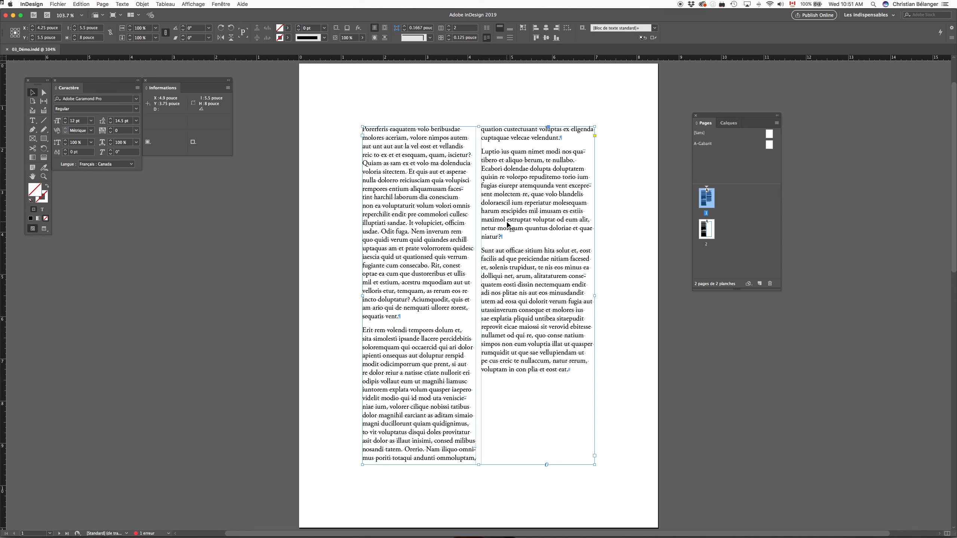
pyautogui.press('super+b')
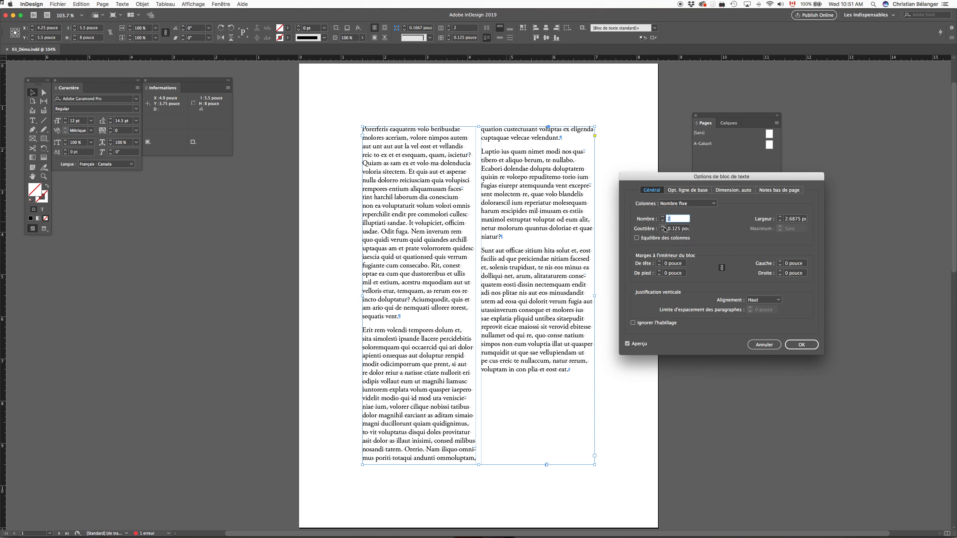
pyautogui.click(764, 345)
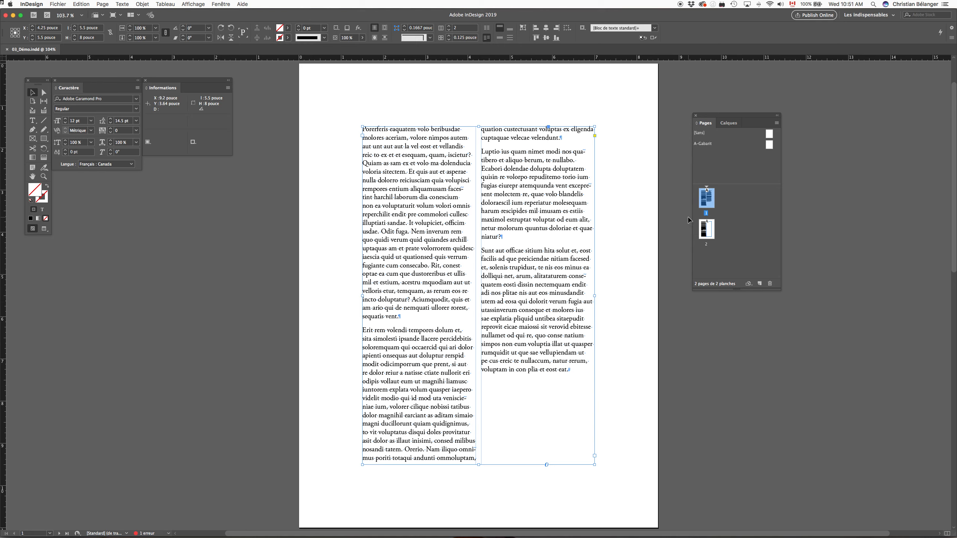
# Try moving the two page 2 text frames apart individually, and undo both moves.
pyautogui.doubleClick(704, 228)
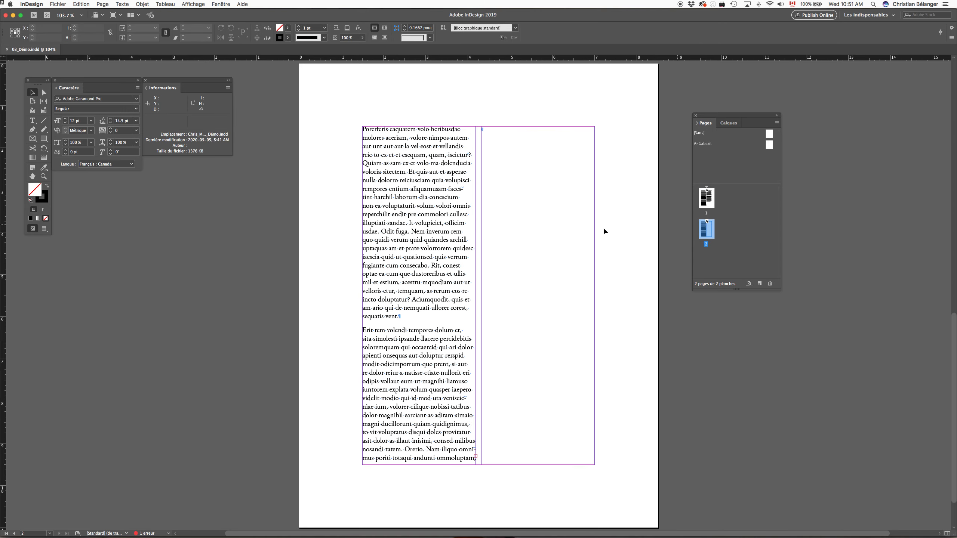
pyautogui.moveTo(434, 196); pyautogui.dragTo(400, 232)
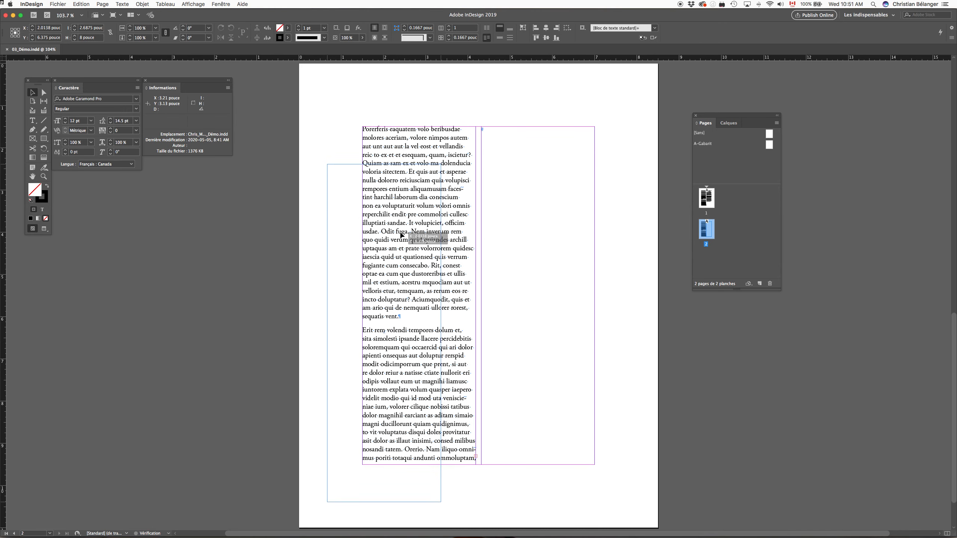
pyautogui.moveTo(516, 179); pyautogui.dragTo(556, 223)
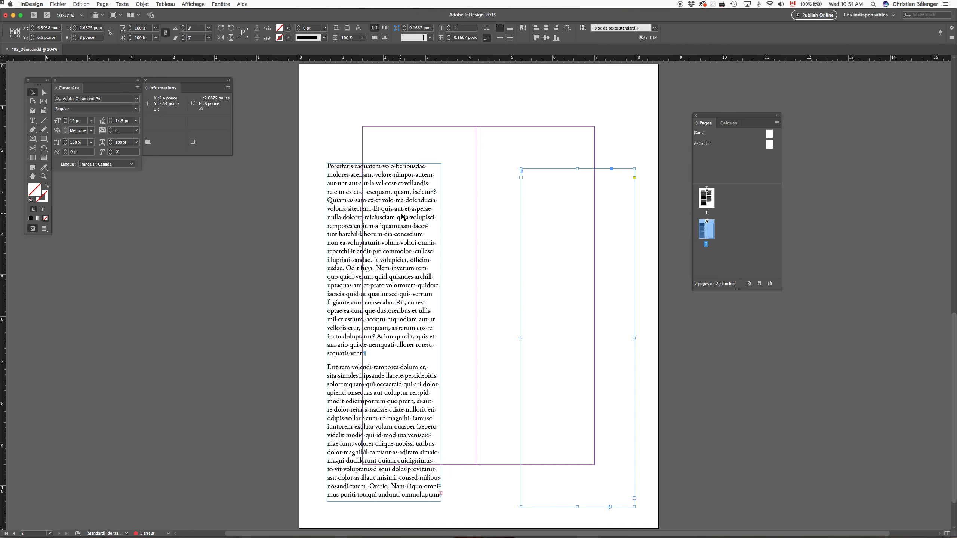
pyautogui.click(492, 144)
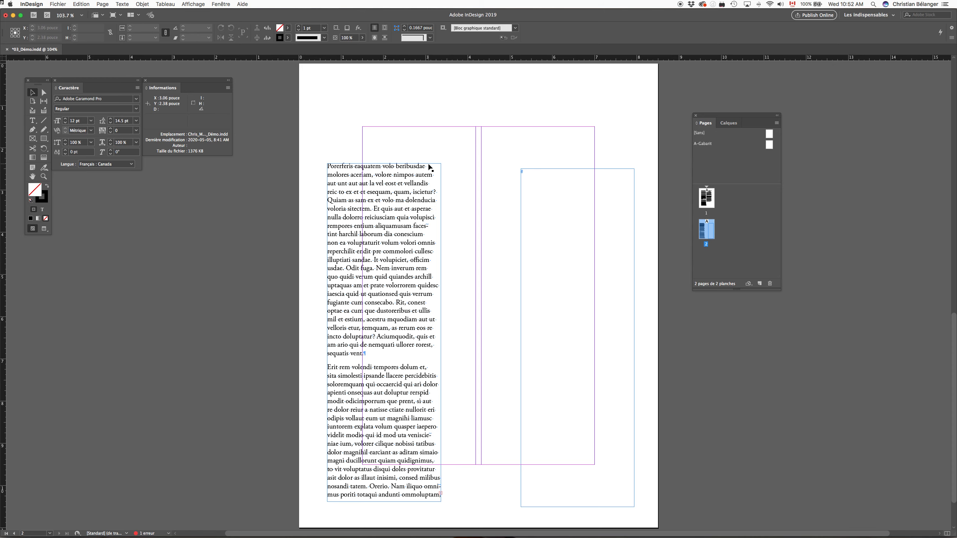
pyautogui.press('super+z')
pyautogui.press('super+z')
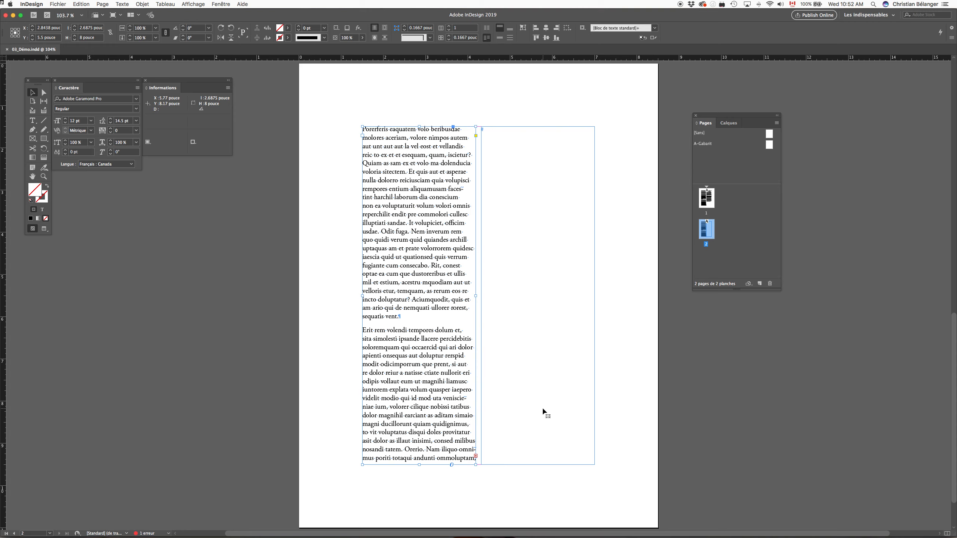
pyautogui.click(484, 491)
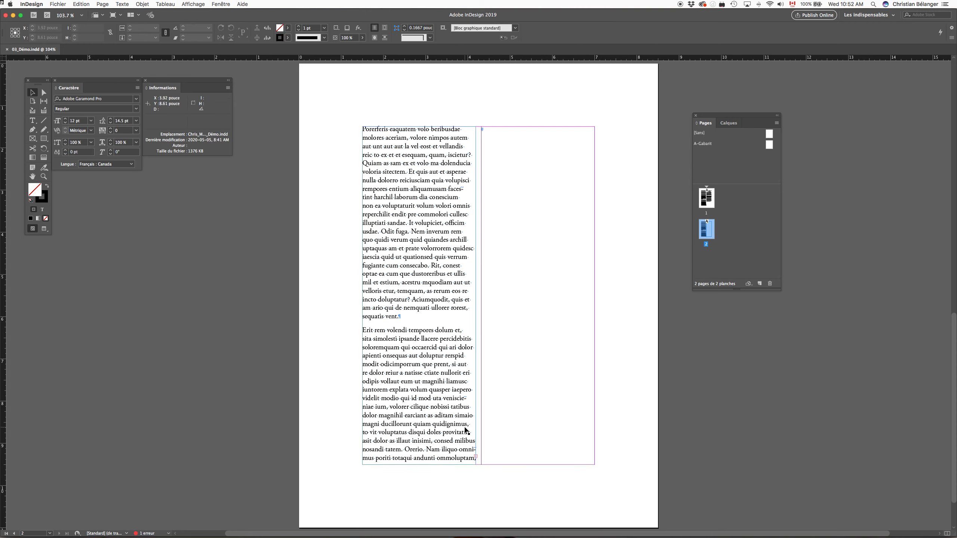
# Try extending the bottom edge of the left text frame on page 2 to about 8.88 inches high, and undo the change.
pyautogui.click(466, 430)
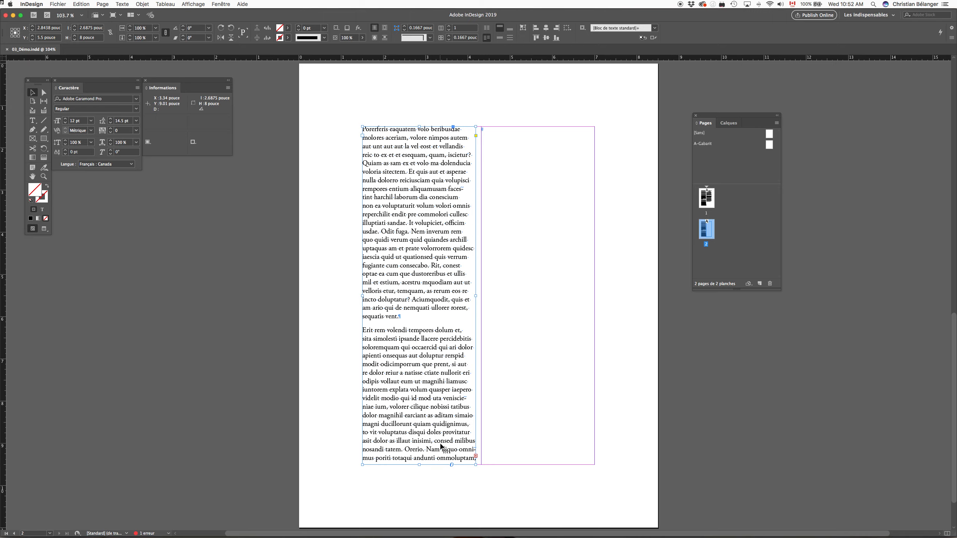
pyautogui.press('super+1')
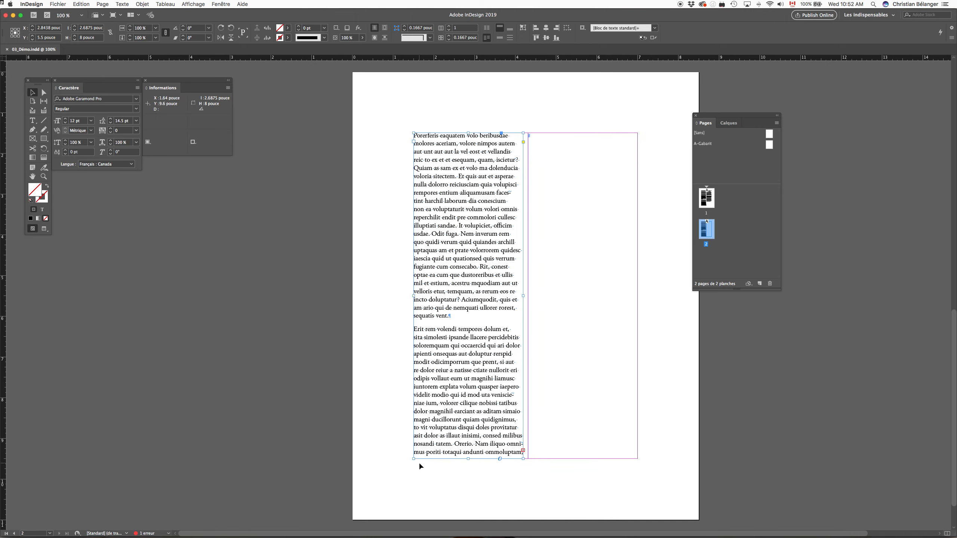
pyautogui.moveTo(467, 459); pyautogui.dragTo(472, 495)
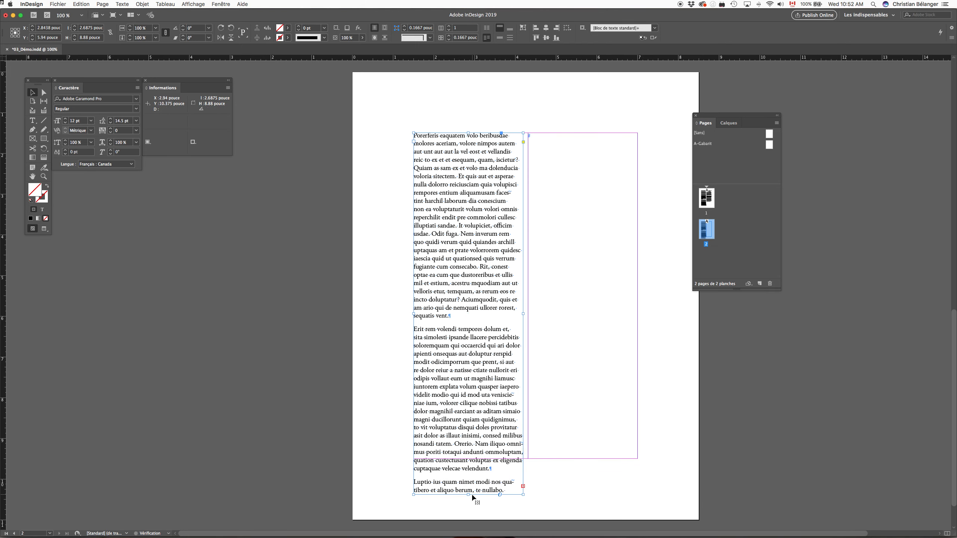
pyautogui.press('super+minus')
pyautogui.moveTo(436, 467); pyautogui.dragTo(436, 502)
pyautogui.press('super+z')
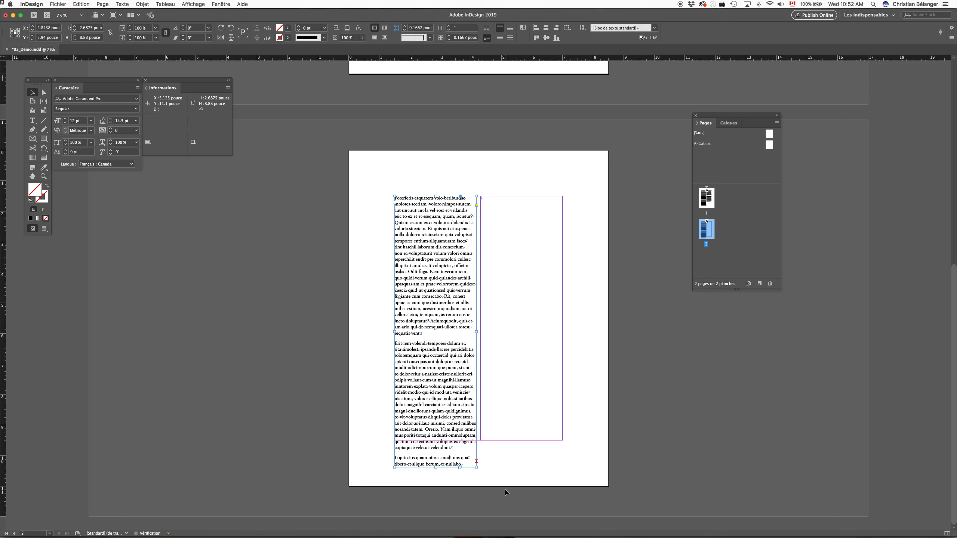
pyautogui.press('super+z')
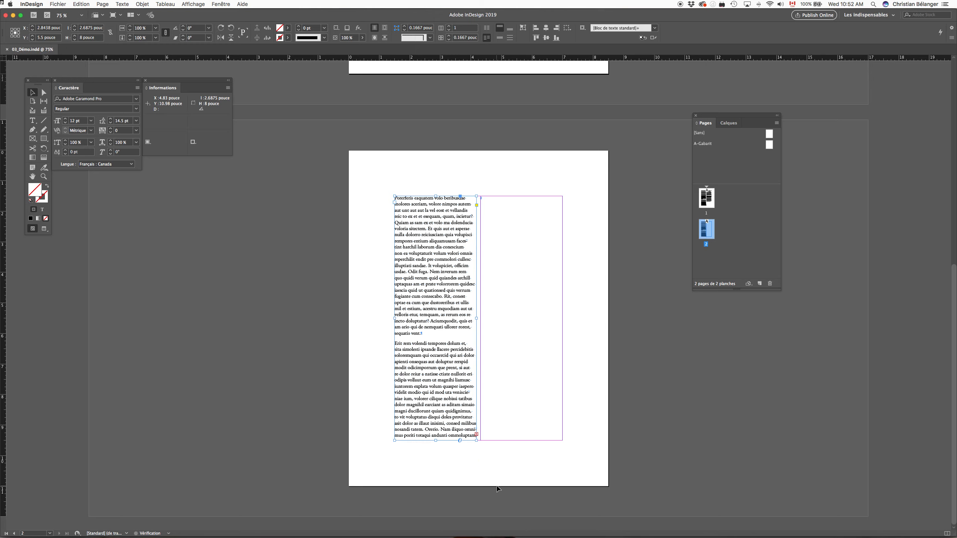
# Thread the overset text of the left frame on page 2 into the empty right frame.
pyautogui.press('super+1')
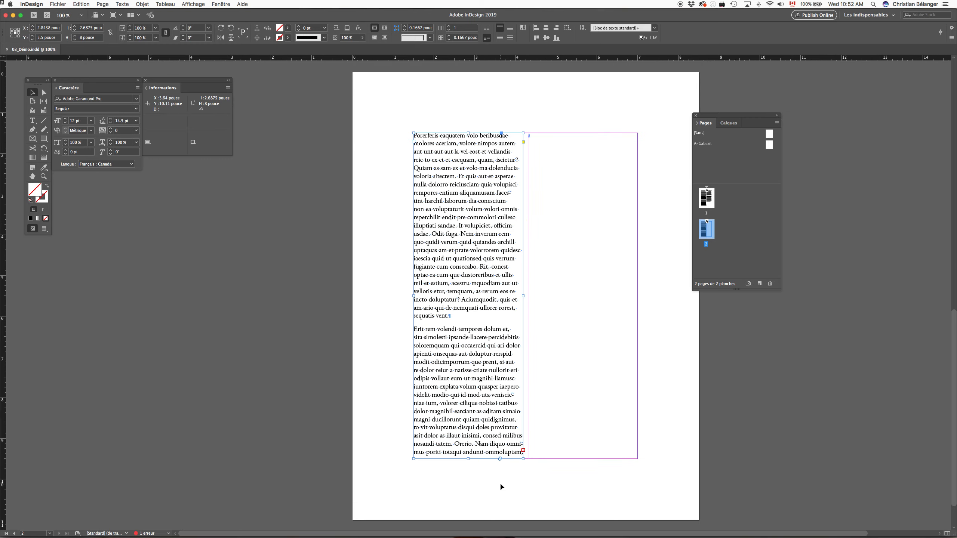
pyautogui.moveTo(530, 467); pyautogui.dragTo(557, 495)
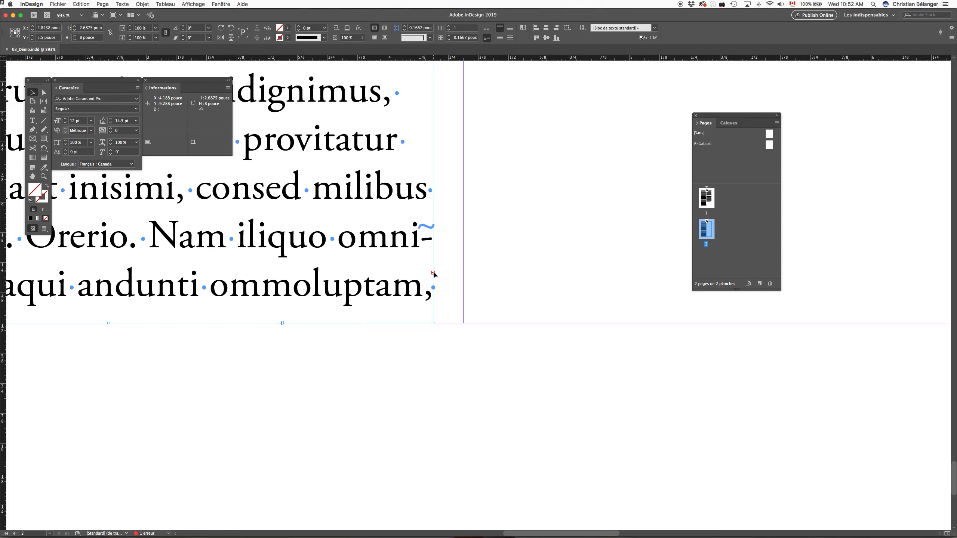
pyautogui.press('super+0')
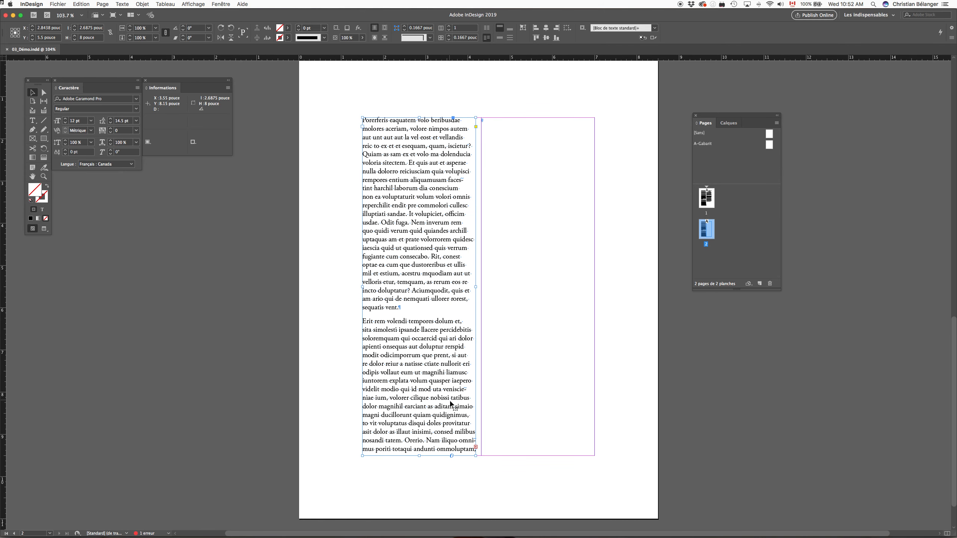
pyautogui.scroll(1, 450, 408)
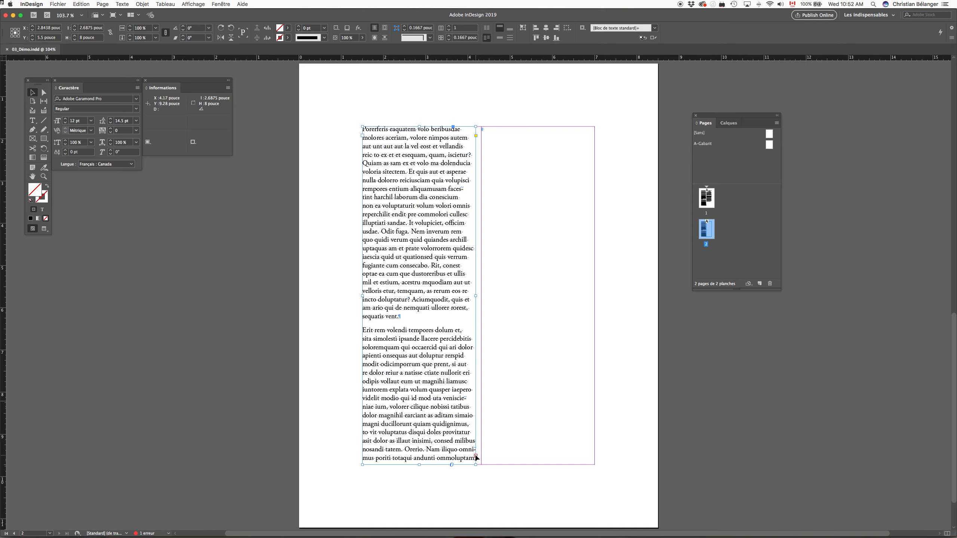
pyautogui.click(476, 456)
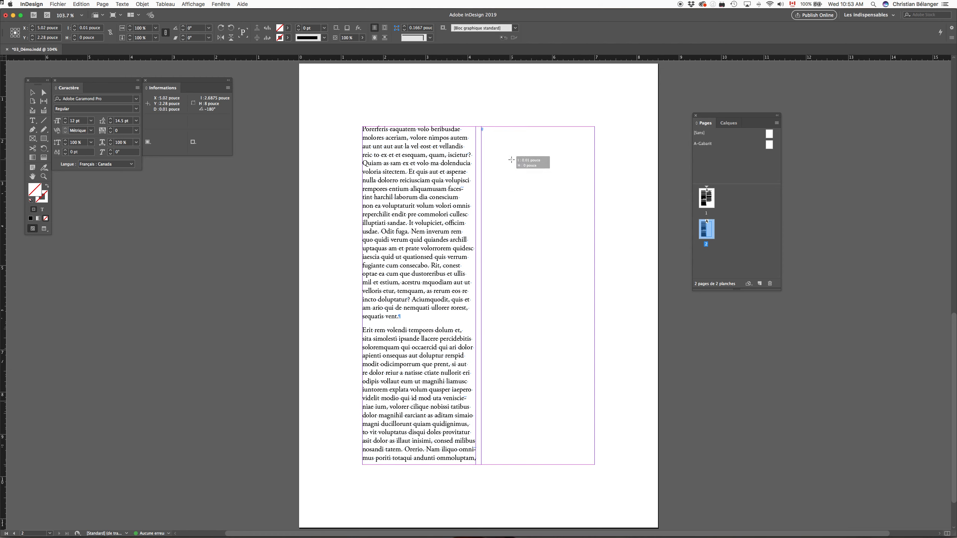
pyautogui.click(512, 161)
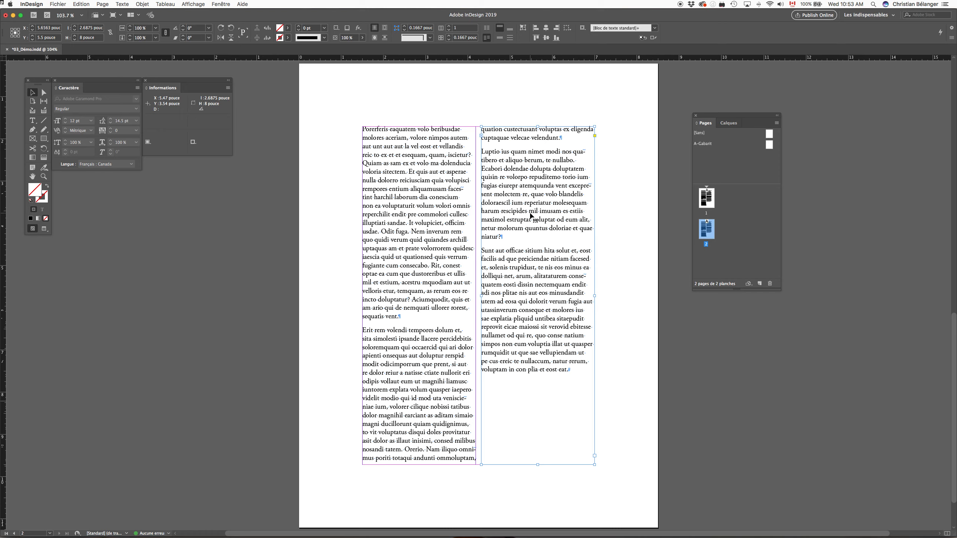
# Inspect the two threaded frames, try moving the right one outward and down, and undo the move.
pyautogui.click(447, 249)
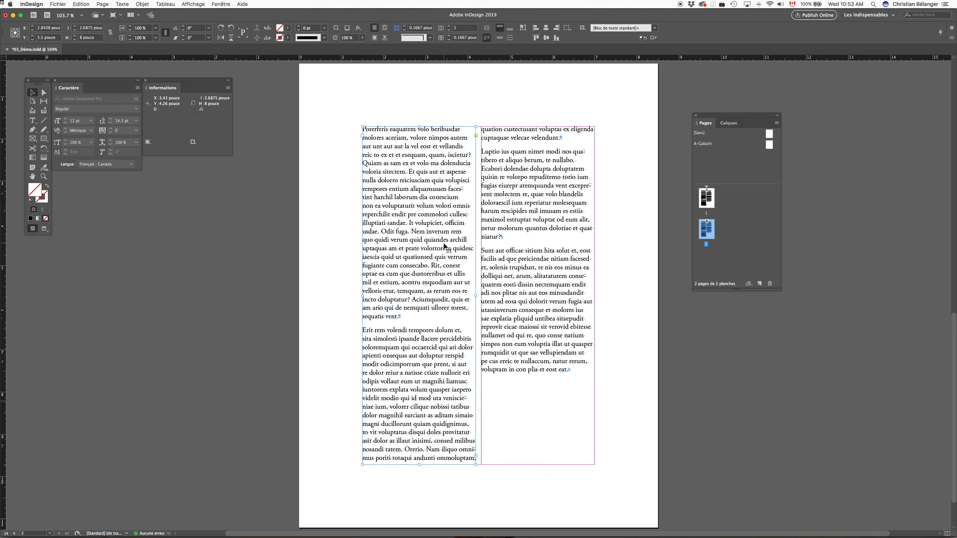
pyautogui.click(519, 256)
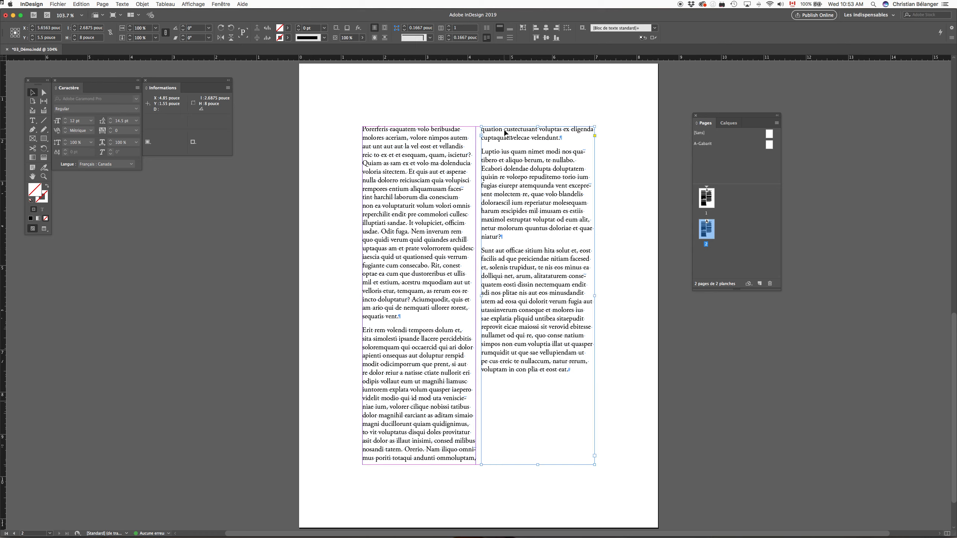
pyautogui.moveTo(455, 104); pyautogui.dragTo(522, 184)
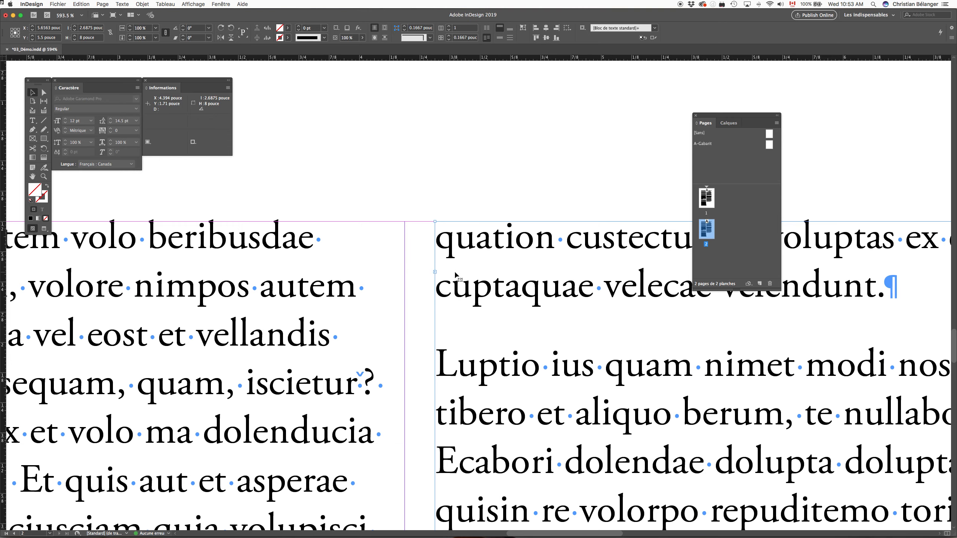
pyautogui.press('super+0')
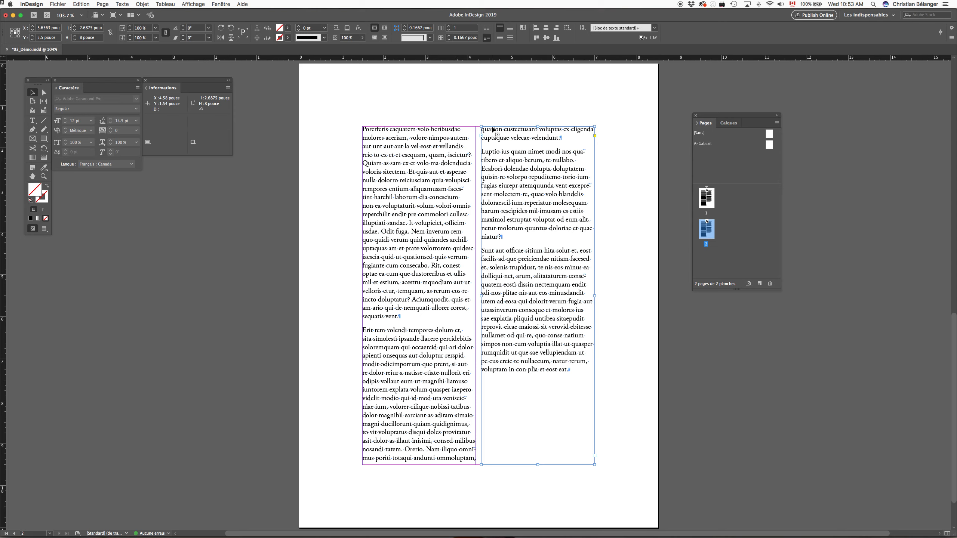
pyautogui.moveTo(505, 153); pyautogui.dragTo(556, 178)
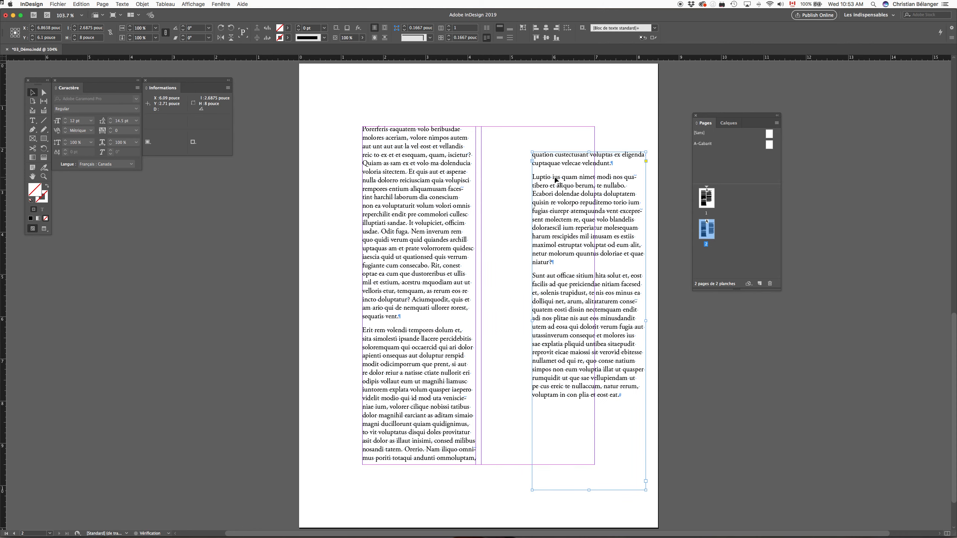
pyautogui.press('super+z')
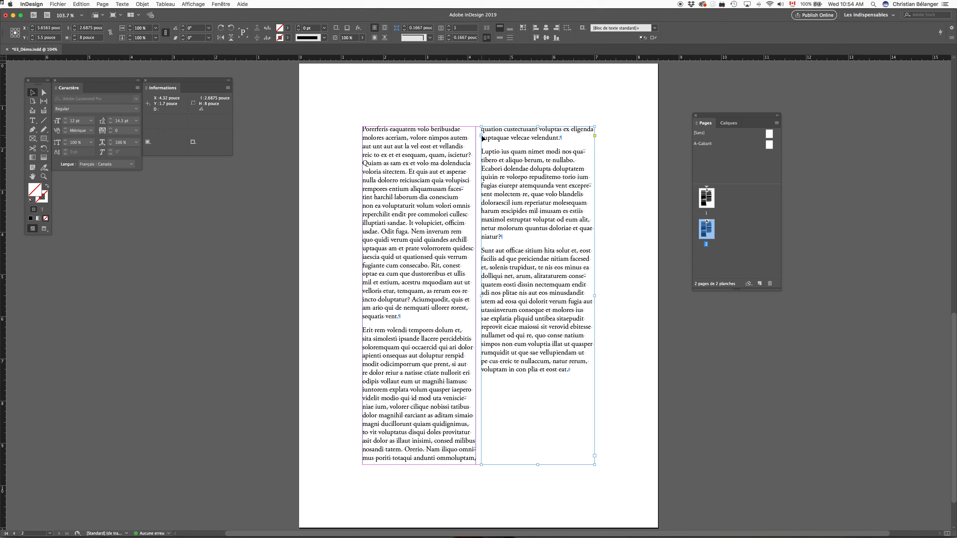
# Break the text thread between the two page 2 frames at the right frame's in port, and select the emptied frame.
pyautogui.click(482, 137)
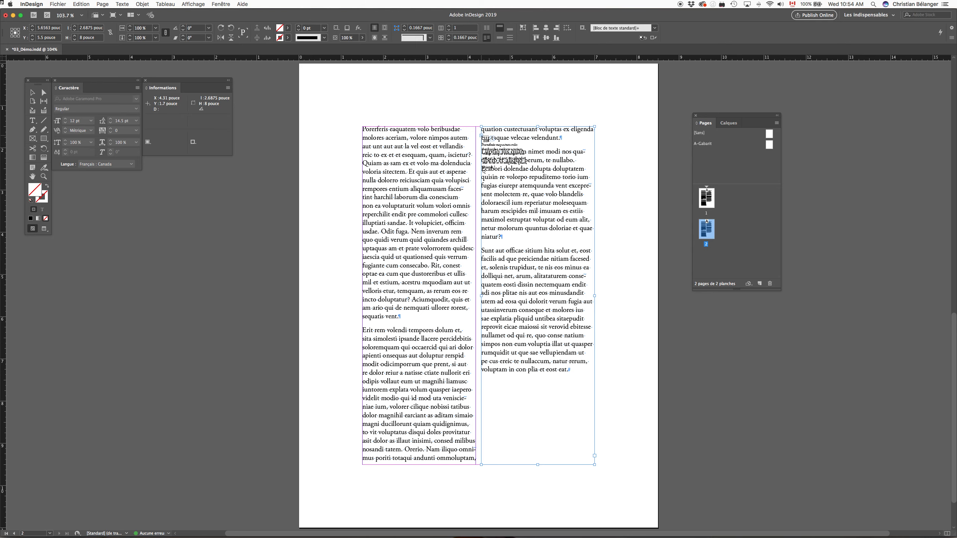
pyautogui.click(483, 139)
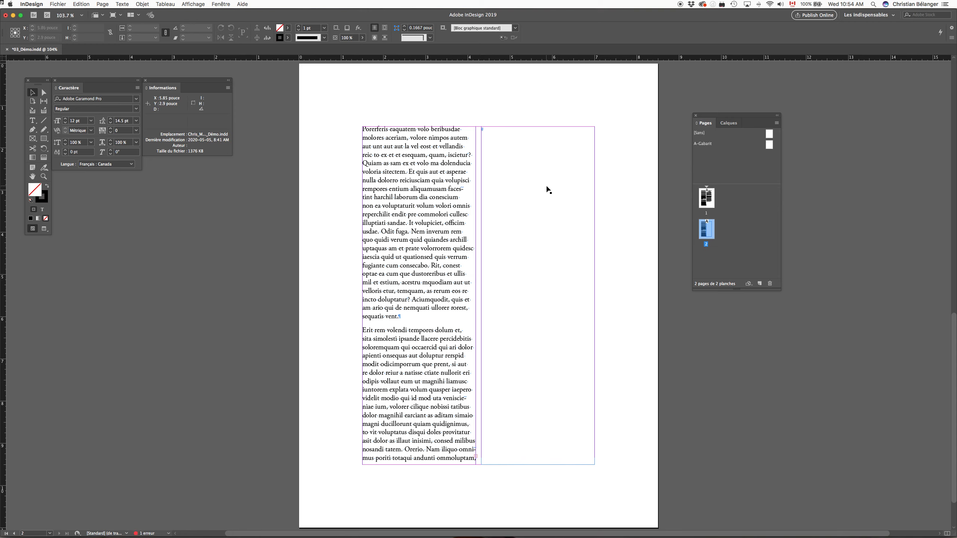
pyautogui.click(544, 187)
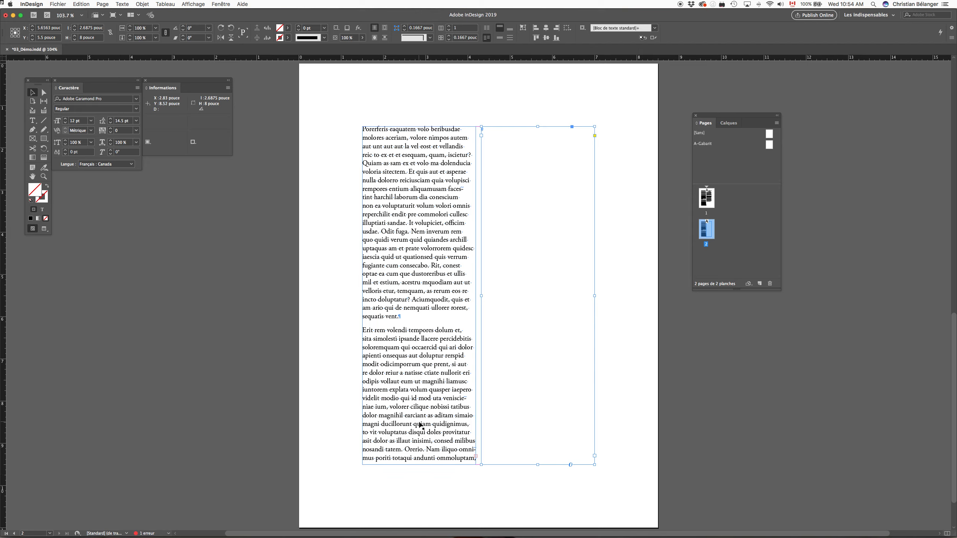
# Thread the overset text from the left text frame on page 2 into the empty right frame again.
pyautogui.click(462, 460)
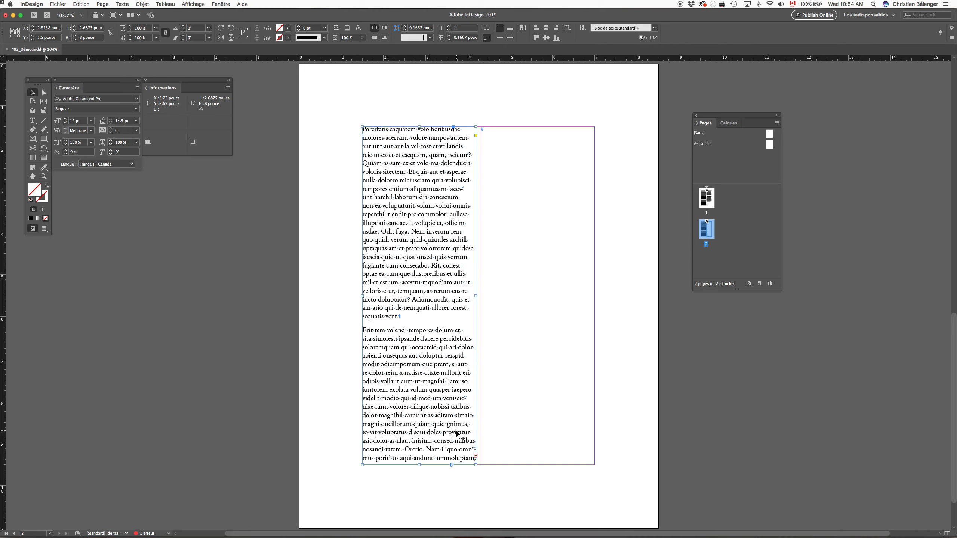
pyautogui.click(476, 456)
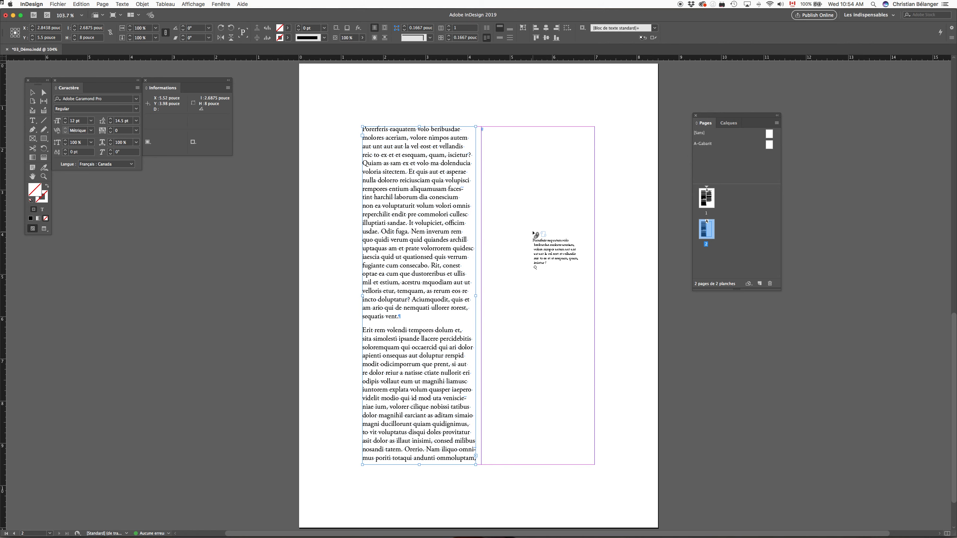
pyautogui.click(534, 235)
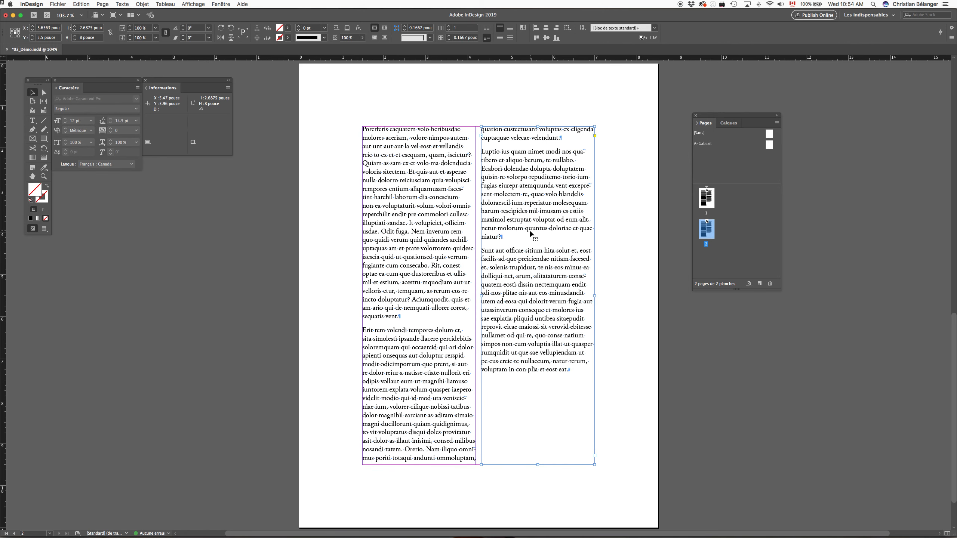
# Try breaking the text thread between the page 2 frames at the right frame's in port, and undo it.
pyautogui.click(483, 138)
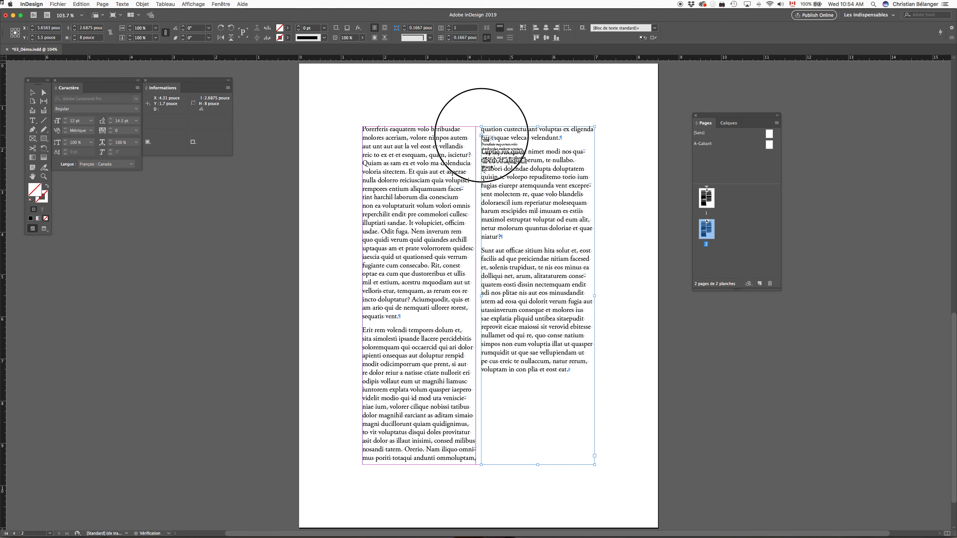
pyautogui.click(476, 138)
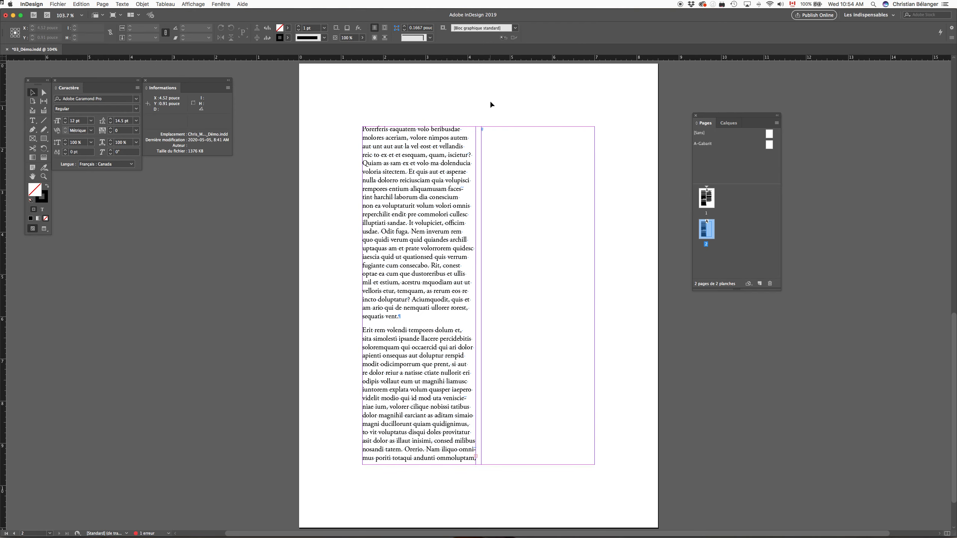
pyautogui.press('super+z')
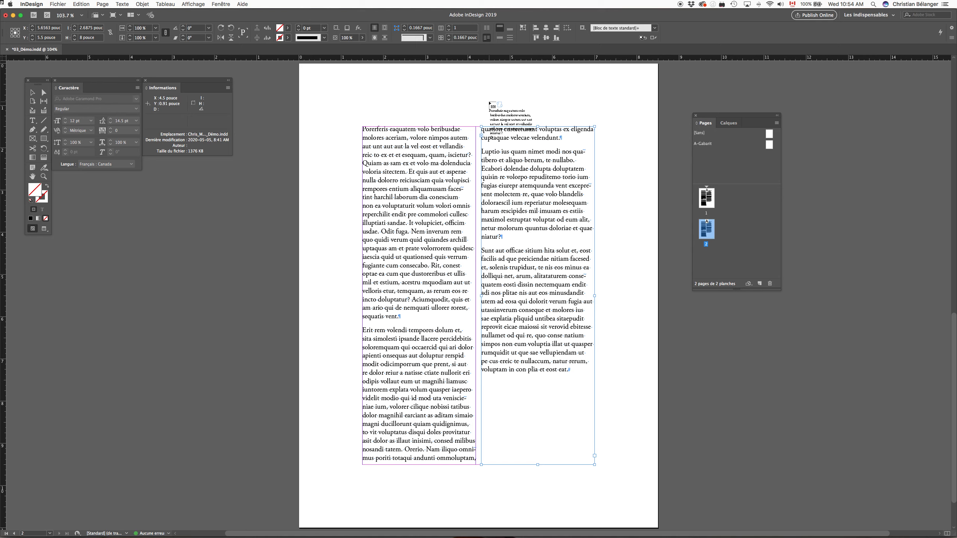
pyautogui.press('Escape')
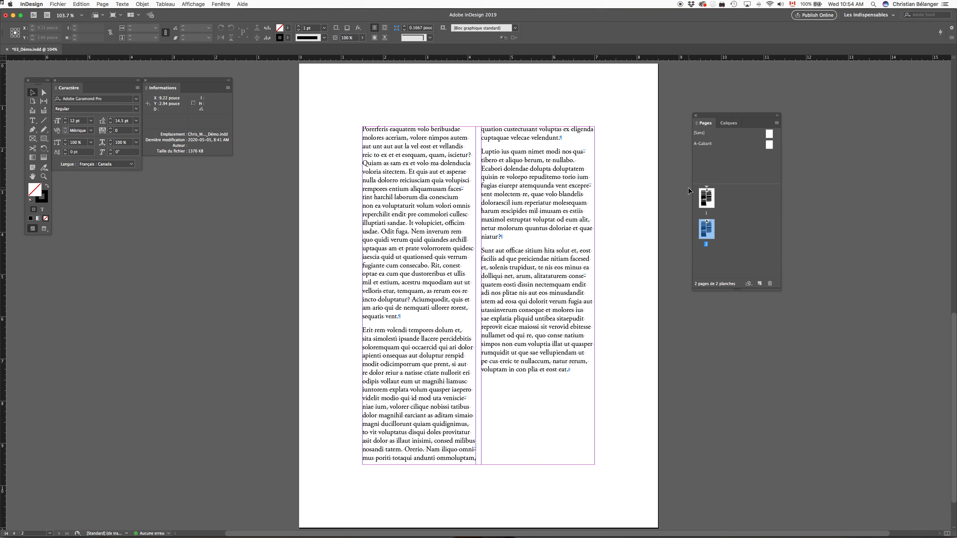
# On page 1, try lowering the two-column frame's top edge to a height of about 5.4 inches, and undo the resize.
pyautogui.doubleClick(708, 201)
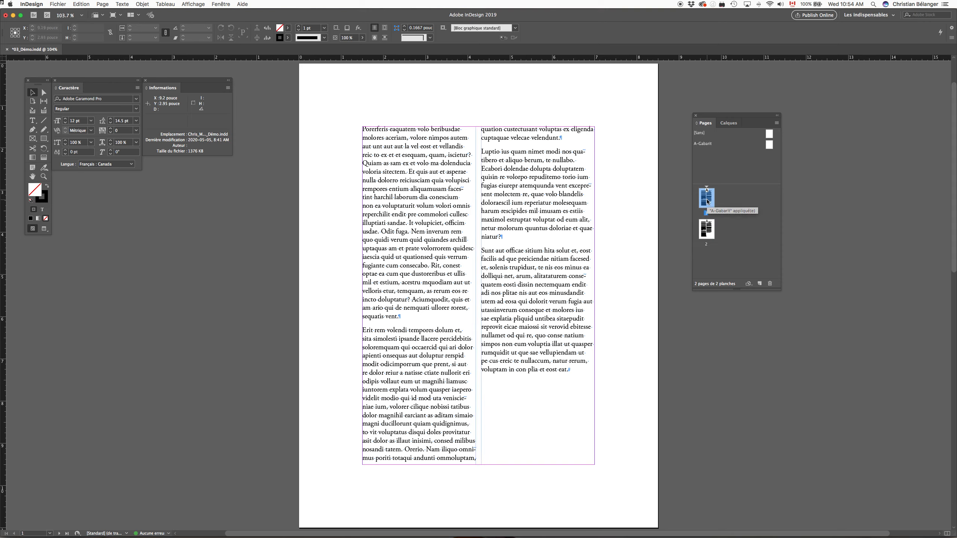
pyautogui.click(528, 183)
pyautogui.moveTo(478, 127); pyautogui.dragTo(479, 236)
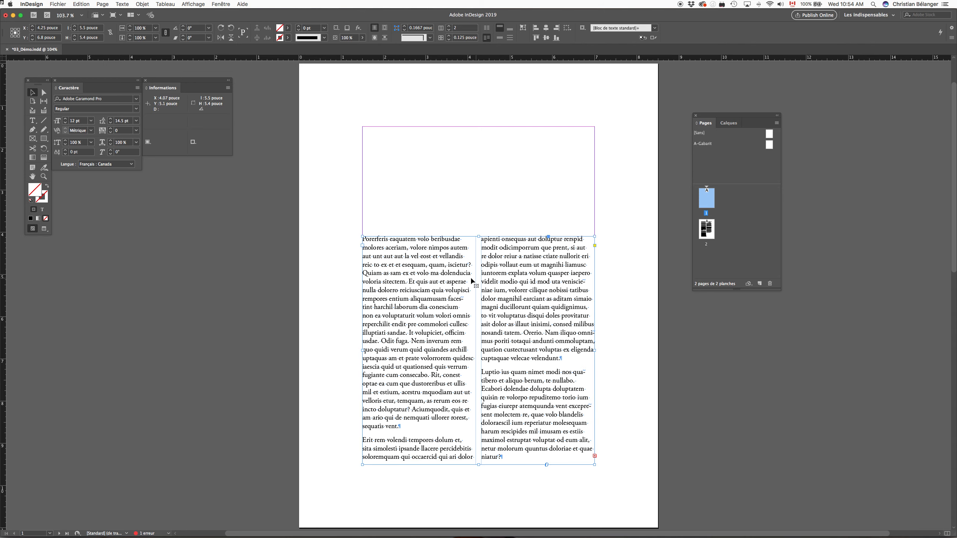
pyautogui.press('super+z')
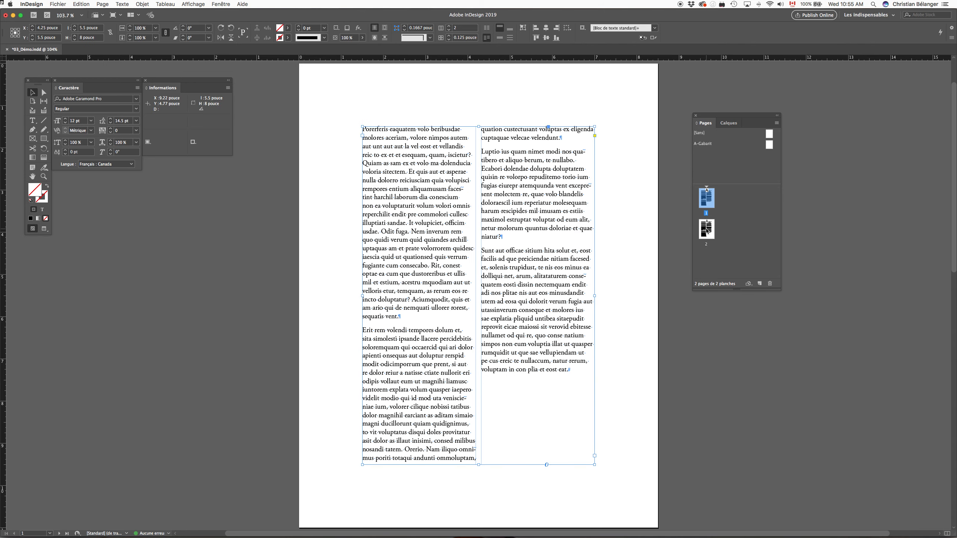
# On page 2, try moving the right threaded frame about 0.92 inches right and 0.54 inches down, and undo the move.
pyautogui.doubleClick(707, 231)
pyautogui.click(531, 203)
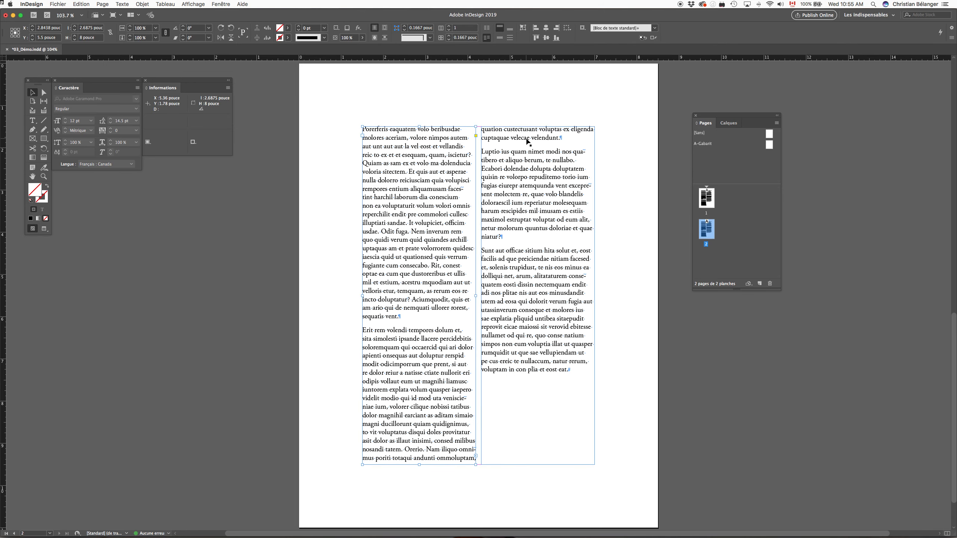
pyautogui.moveTo(540, 165); pyautogui.dragTo(579, 188)
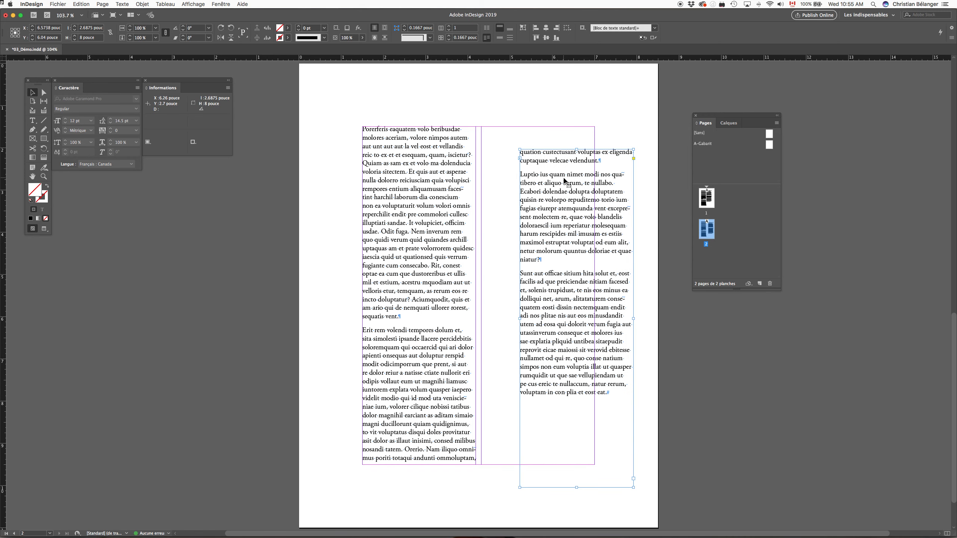
pyautogui.press('super+z')
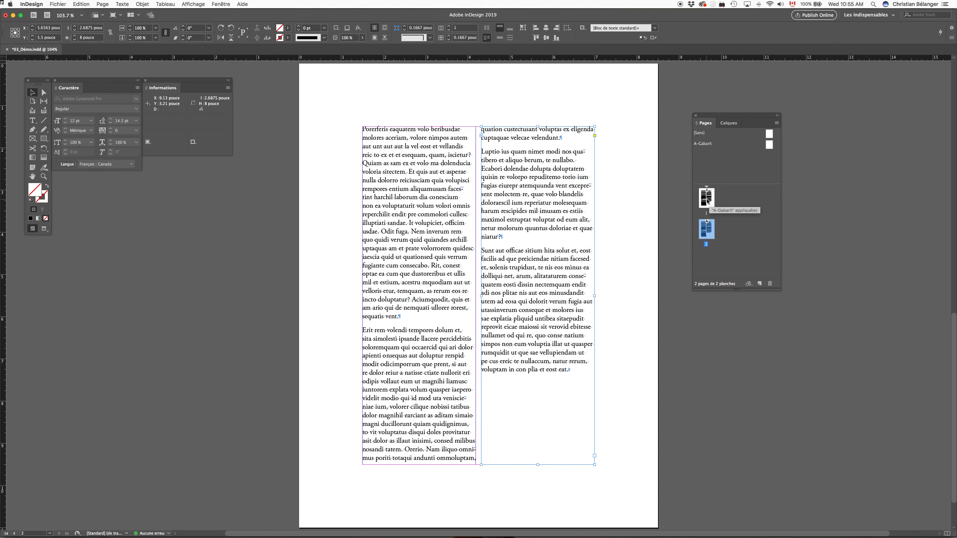
# On page 1, try moving the two-column frame about 0.2 inches left and 0.5 inches down, and undo the move.
pyautogui.doubleClick(707, 199)
pyautogui.click(457, 176)
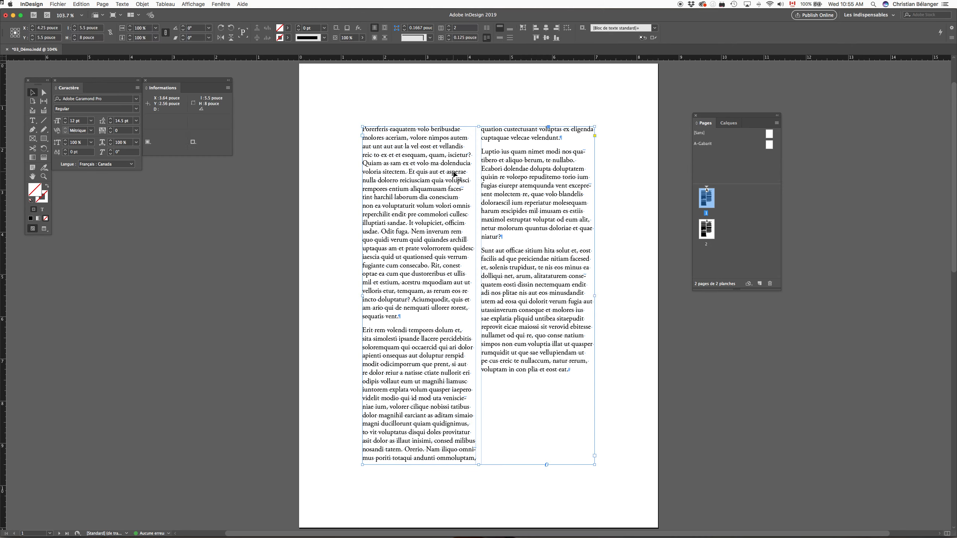
pyautogui.moveTo(534, 168); pyautogui.dragTo(525, 188)
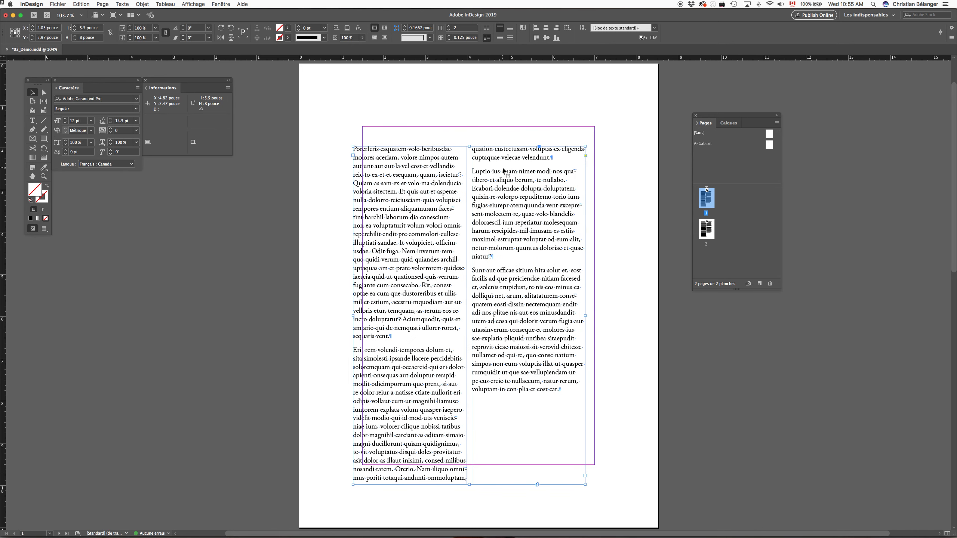
pyautogui.press('super+z')
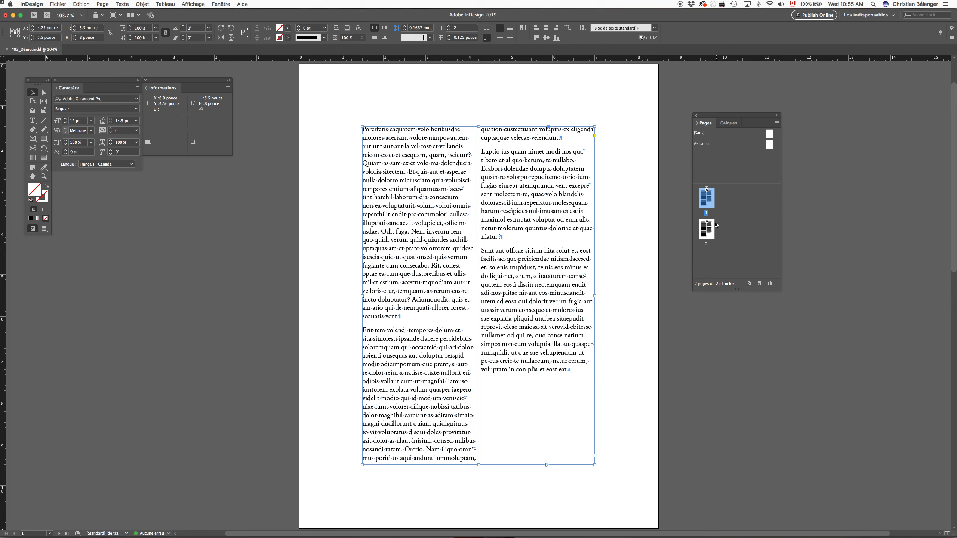
# Preview page 2 without guides and lower the right frame's top edge to make the frame about 5.82 inches high.
pyautogui.doubleClick(709, 231)
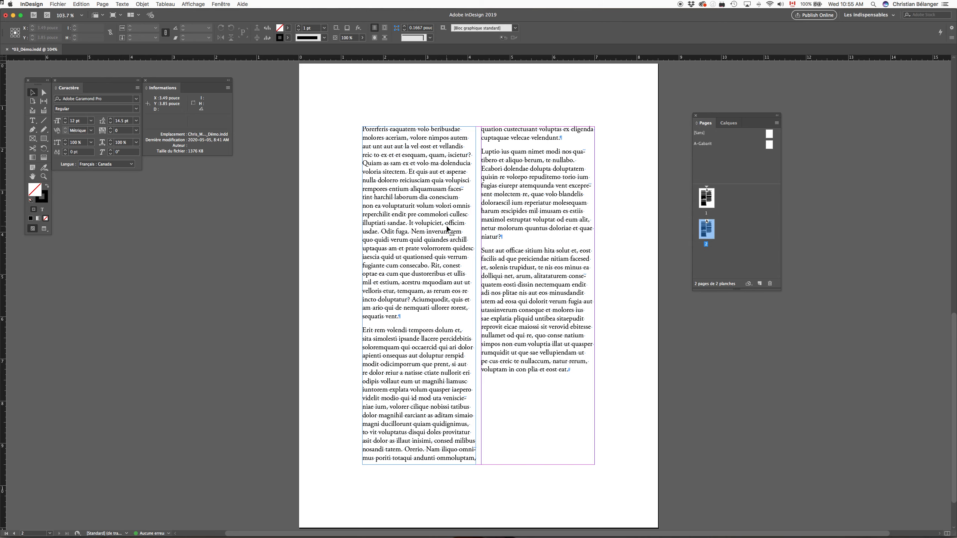
pyautogui.click(447, 228)
pyautogui.click(536, 222)
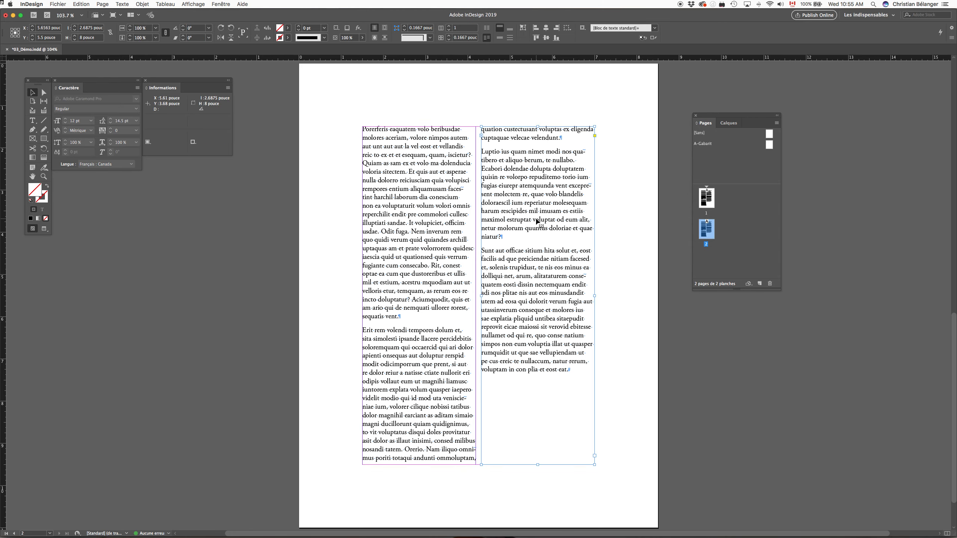
pyautogui.press('w')
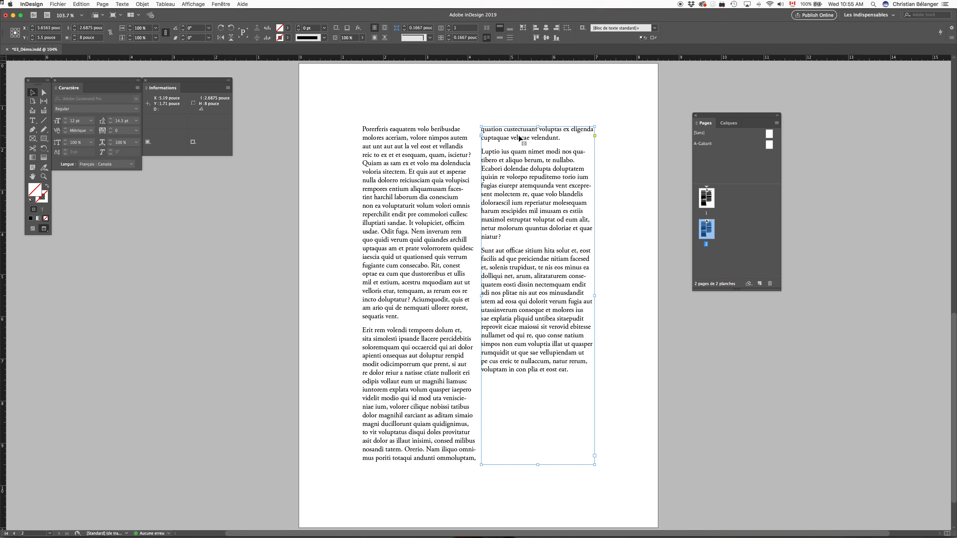
pyautogui.moveTo(537, 126); pyautogui.dragTo(538, 218)
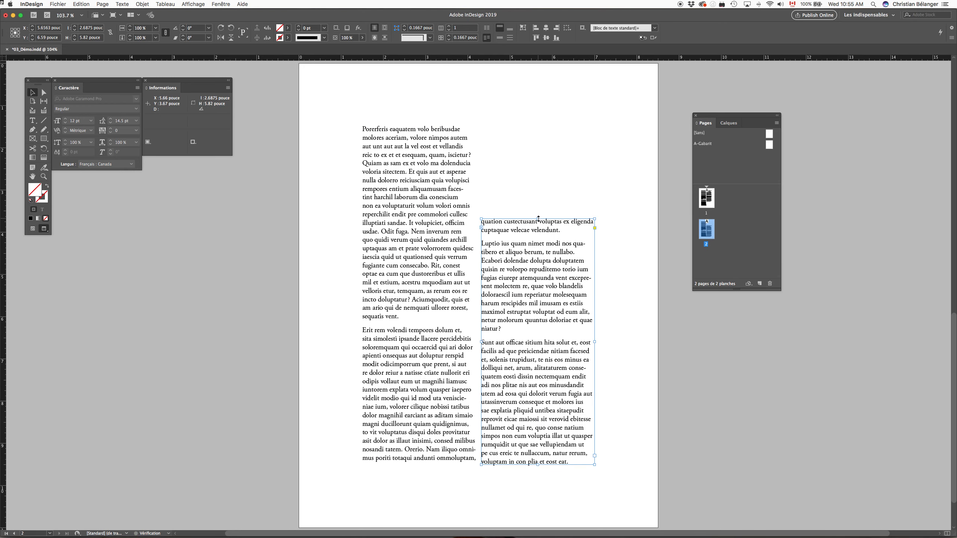
pyautogui.click(530, 162)
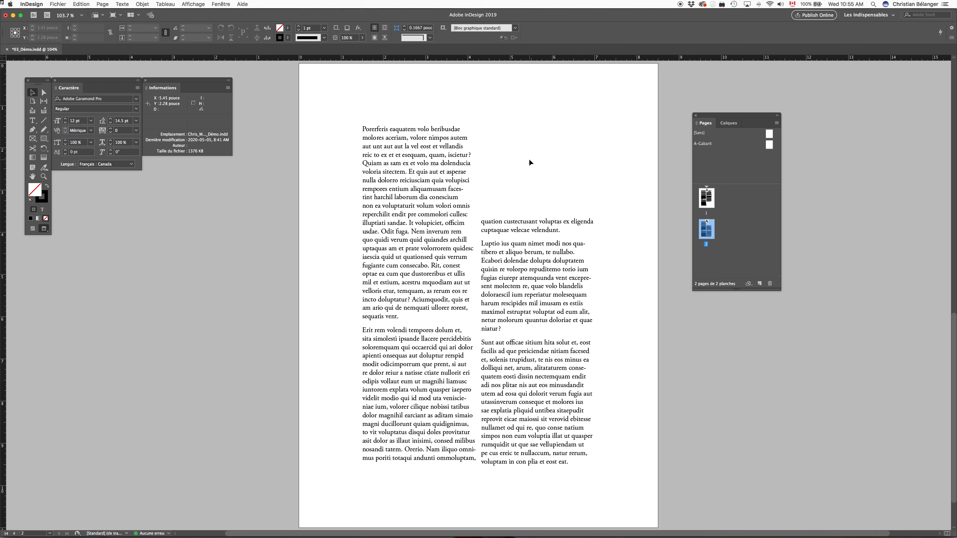
# Move the shortened right frame on page 2 up about 1 inch, deselect it, and display the page at 100%.
pyautogui.moveTo(552, 277); pyautogui.dragTo(555, 236)
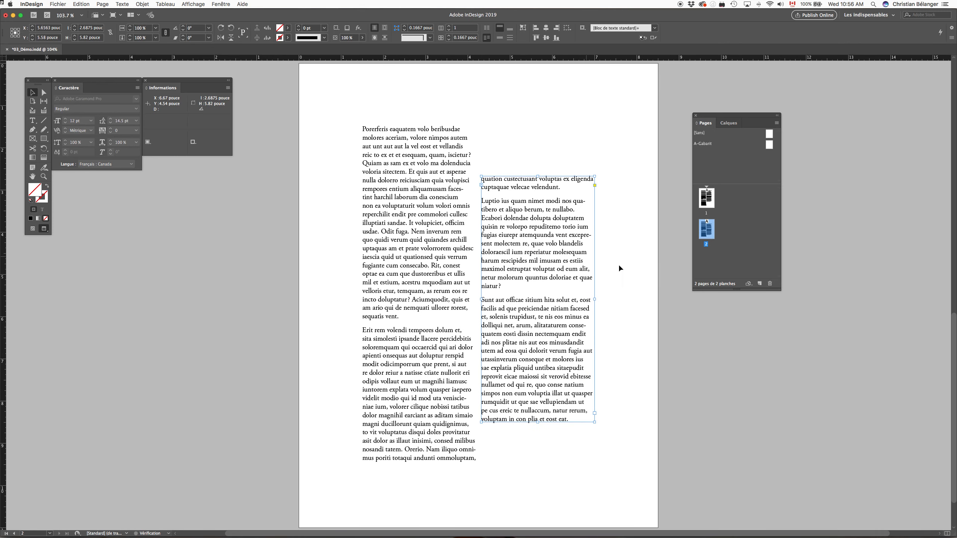
pyautogui.click(649, 271)
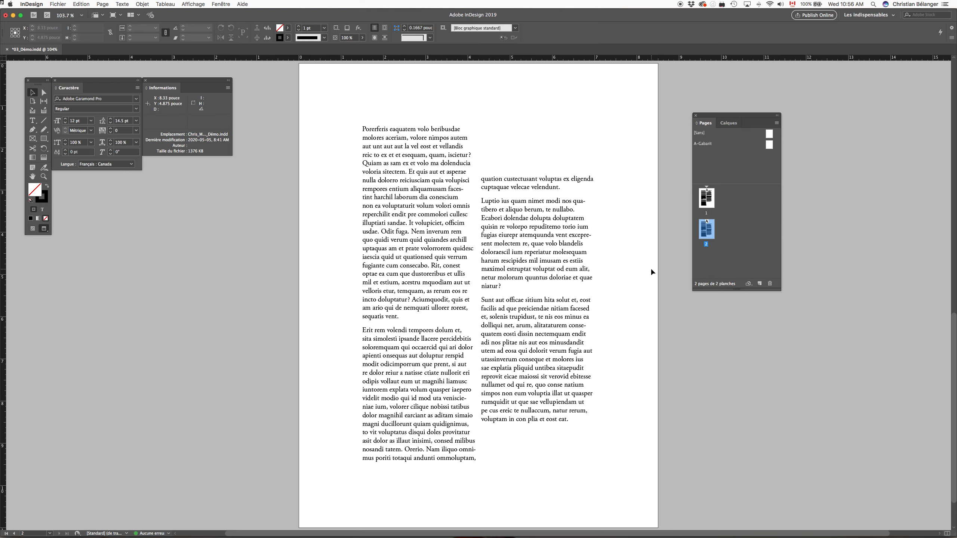
pyautogui.press('super+1')
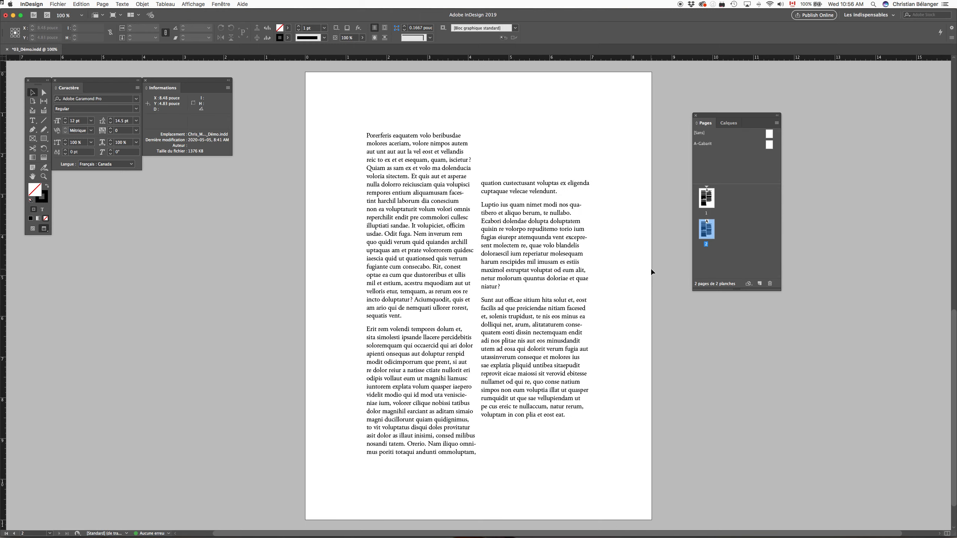